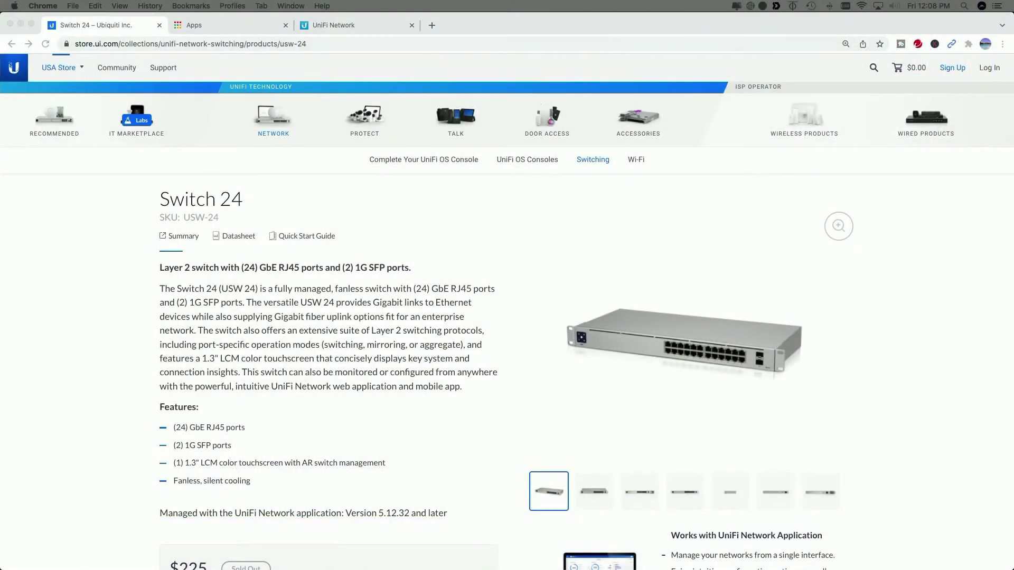
- Scroll the Switch 24 store page down to its $225 price box marked Sold Out
{"action": "left_click", "coordinate": [499, 230]}
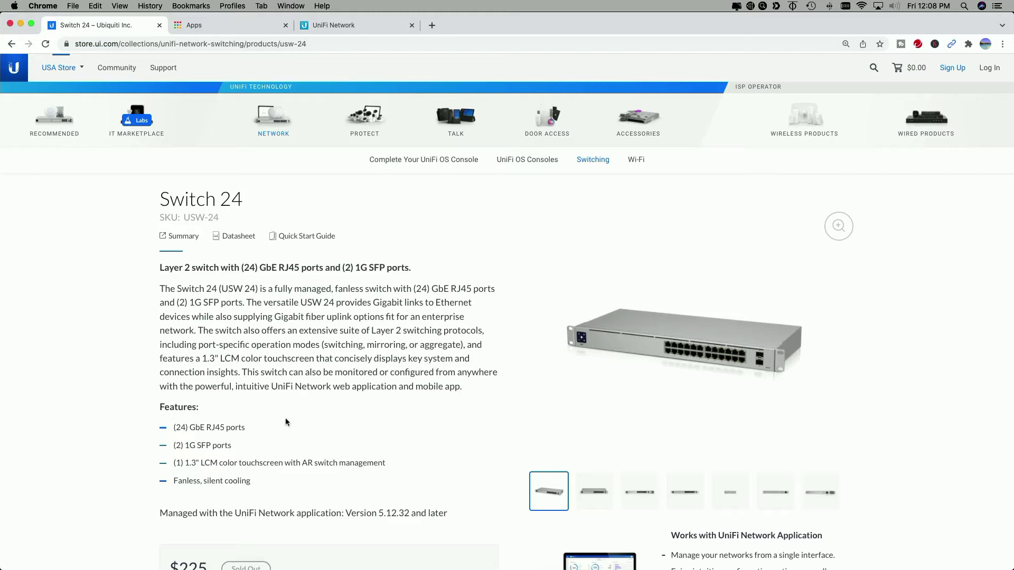
{"action": "scroll", "coordinate": [285, 417], "scroll_direction": "down", "scroll_amount": 2}
{"action": "scroll", "coordinate": [364, 407], "scroll_direction": "down", "scroll_amount": 6}
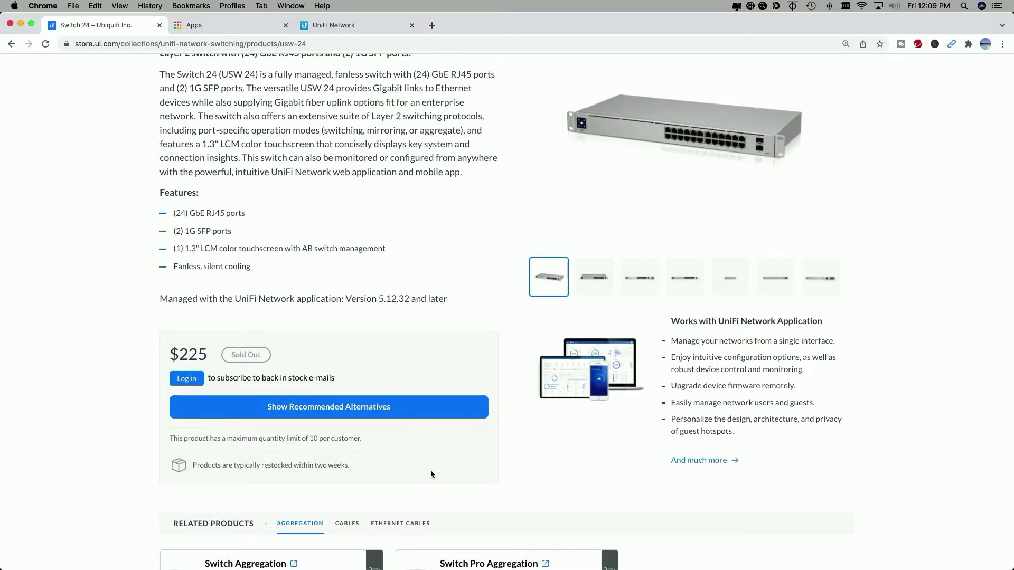
- Scroll further to the Switch 24's Mechanical and Hardware specification tables in Product Summary
{"action": "scroll", "coordinate": [431, 470], "scroll_direction": "down", "scroll_amount": 15}
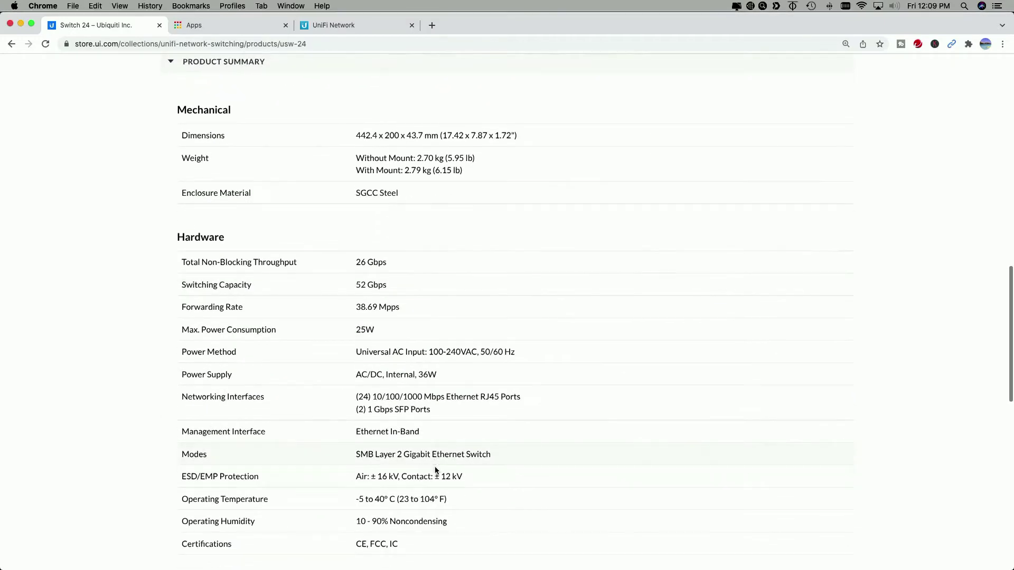
{"action": "scroll", "coordinate": [436, 469], "scroll_direction": "down", "scroll_amount": 1}
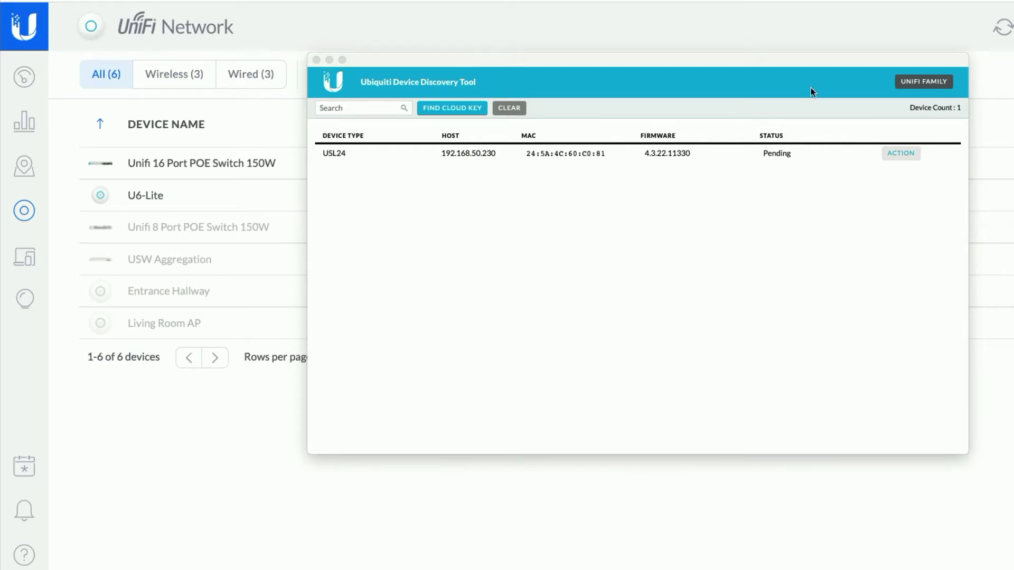
{"action": "left_click", "coordinate": [655, 62]}
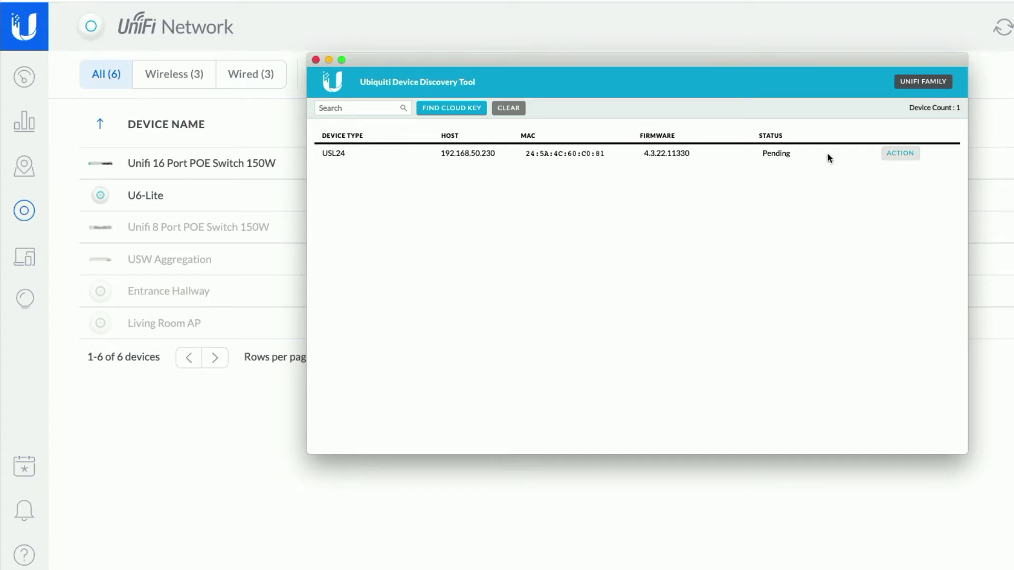
{"action": "left_click", "coordinate": [715, 64]}
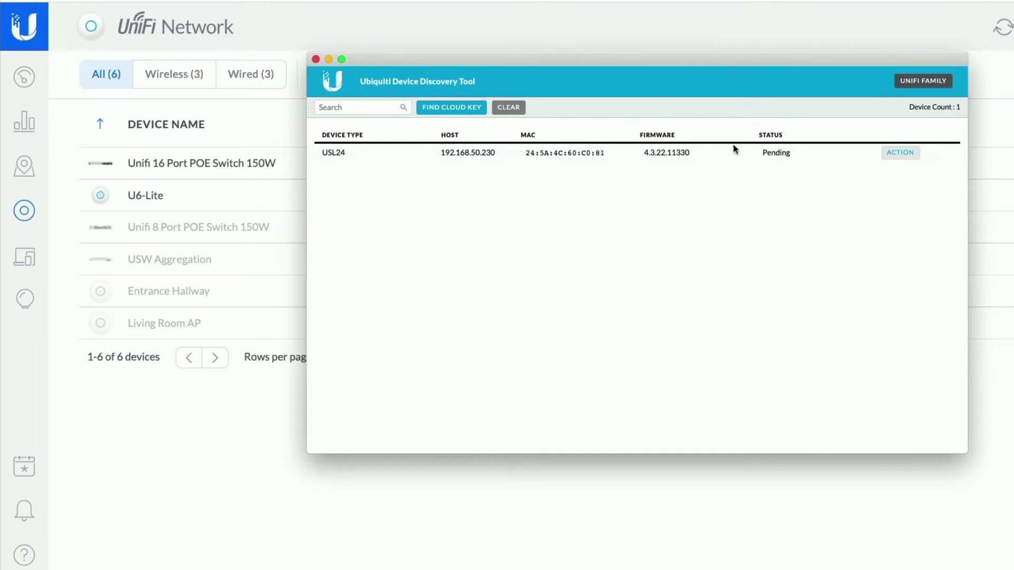
- Check the USL24's Inform URL, Username and Password fields, then execute Set Inform
{"action": "left_click", "coordinate": [900, 154]}
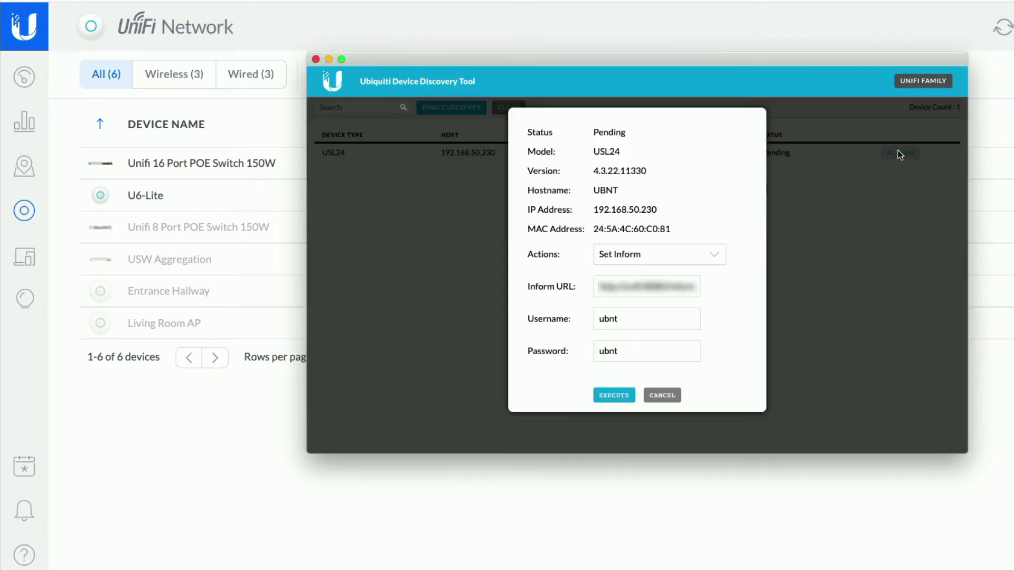
{"action": "left_click", "coordinate": [641, 287]}
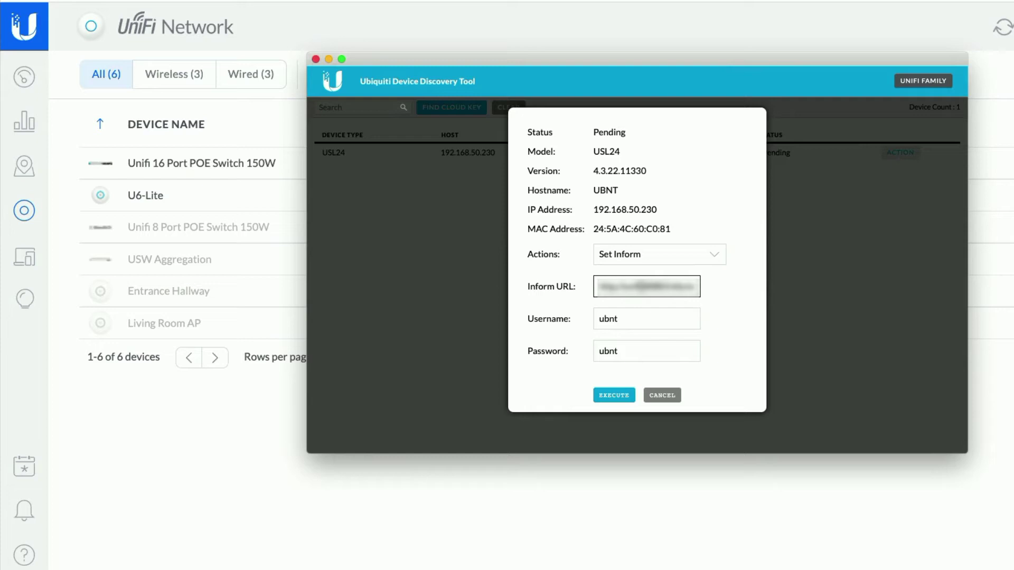
{"action": "left_click", "coordinate": [692, 328]}
{"action": "left_click", "coordinate": [554, 394]}
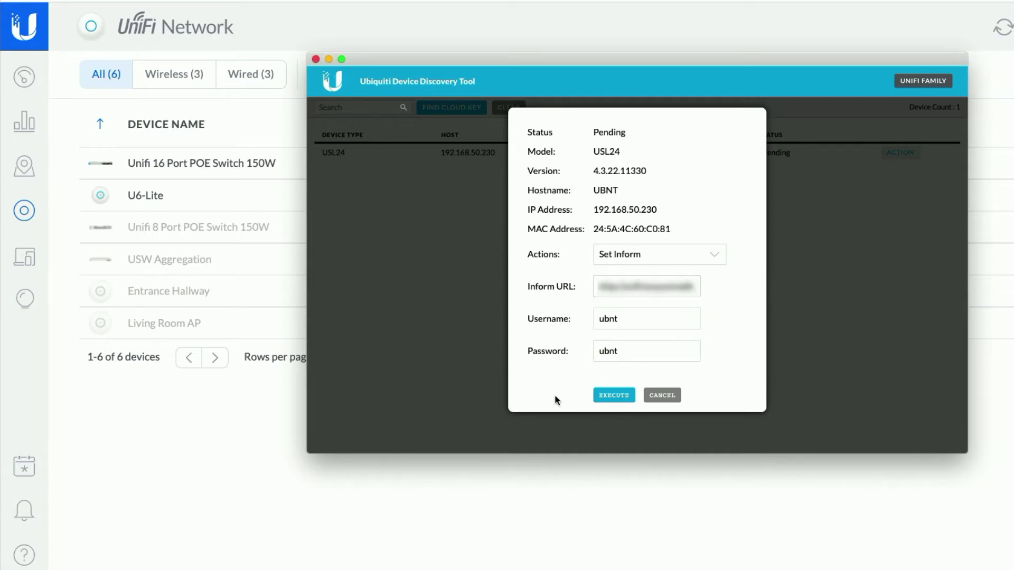
{"action": "left_click", "coordinate": [614, 396]}
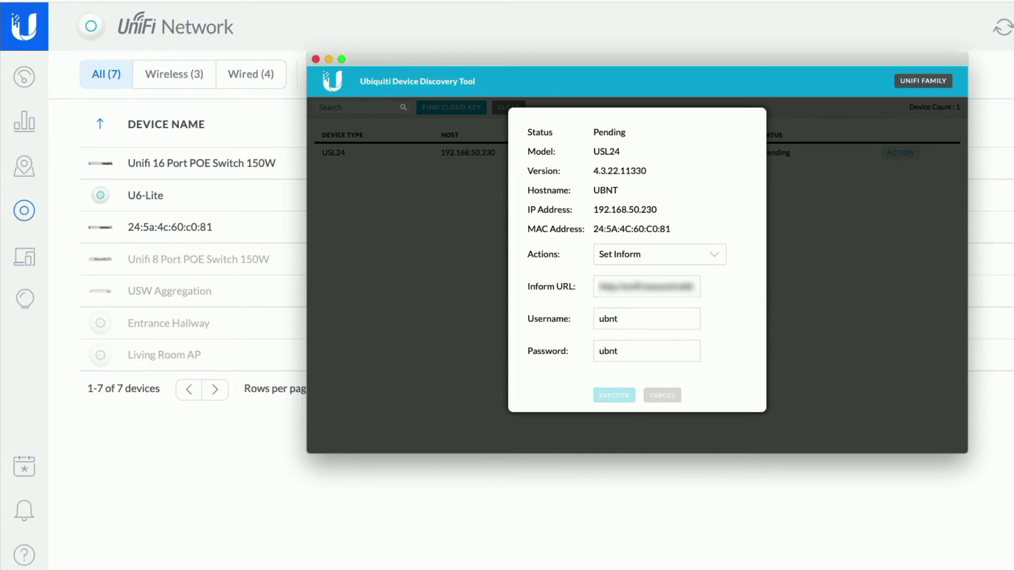
- Bring UniFi Network's Devices table forward, showing the Switch 24 adopting at 192.168.50.230
{"action": "left_click", "coordinate": [518, 19]}
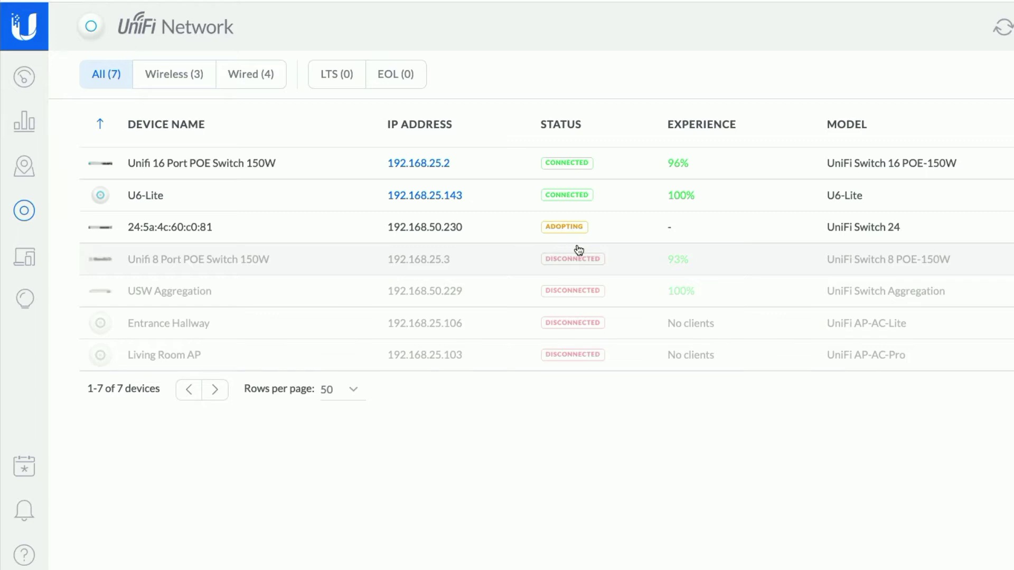
- Use the Window menu to bring the Discovery Tool's USL24 Set Inform dialog to the front
{"action": "left_click", "coordinate": [351, 1]}
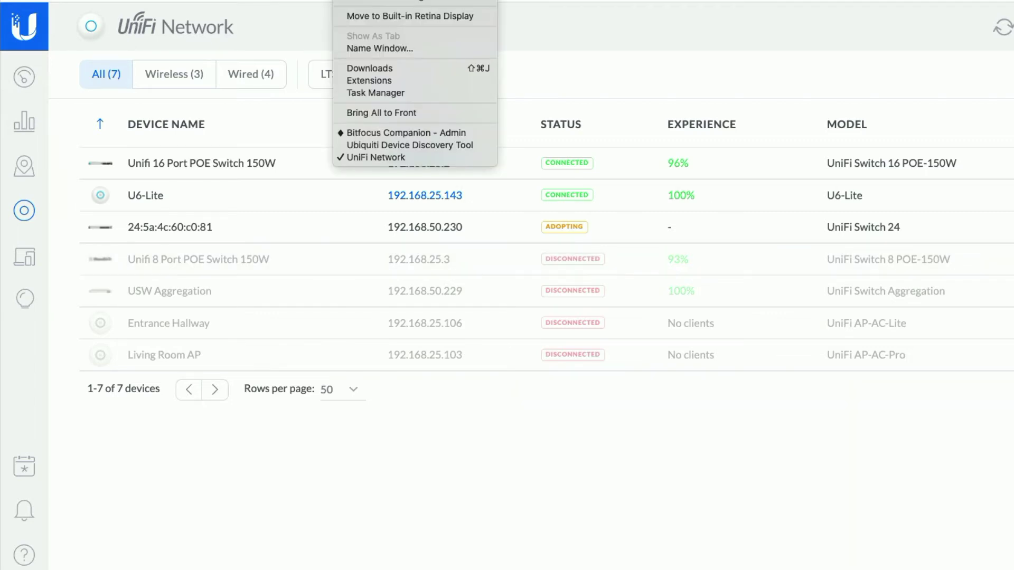
{"action": "left_click", "coordinate": [383, 144]}
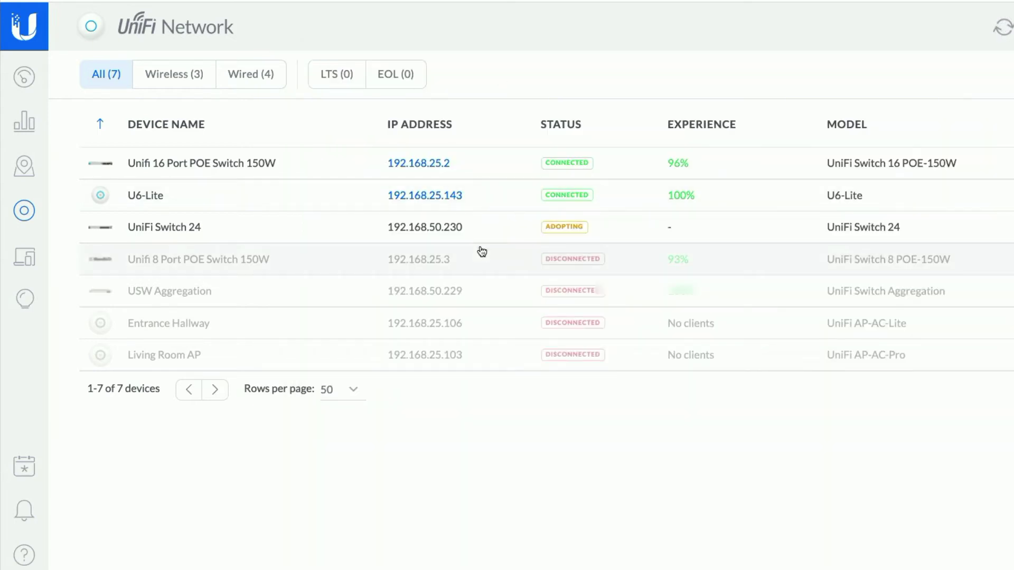
{"action": "left_click", "coordinate": [352, 1]}
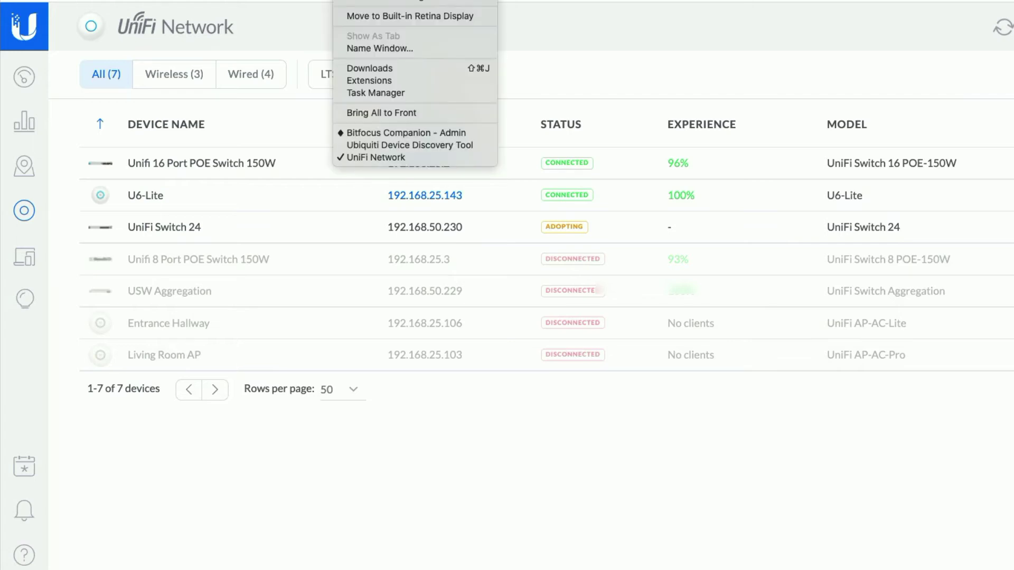
{"action": "left_click", "coordinate": [405, 145]}
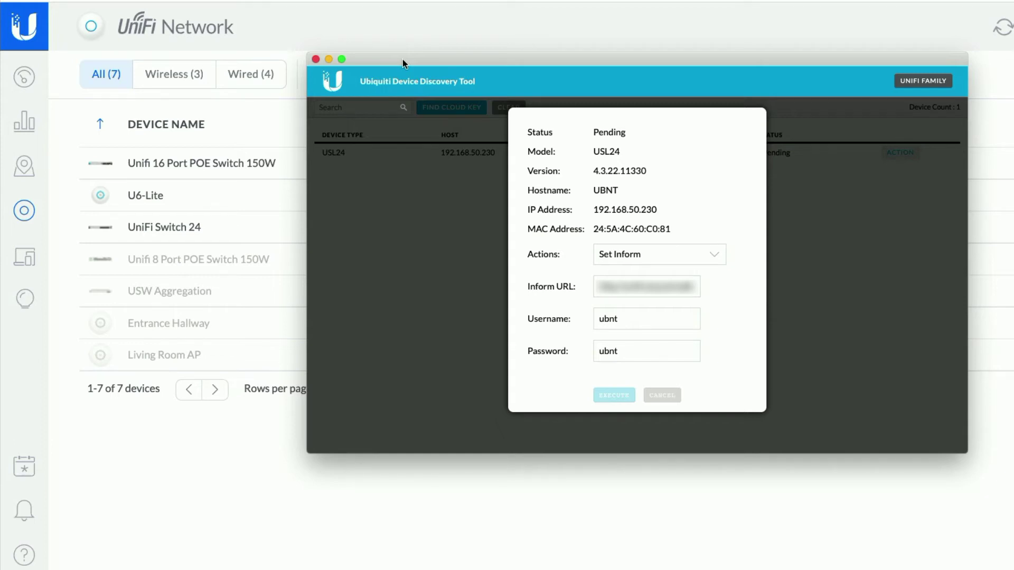
- Go through the USL24's Inform URL, Username and Password fields, then return to UniFi Network
{"action": "left_click", "coordinate": [633, 286]}
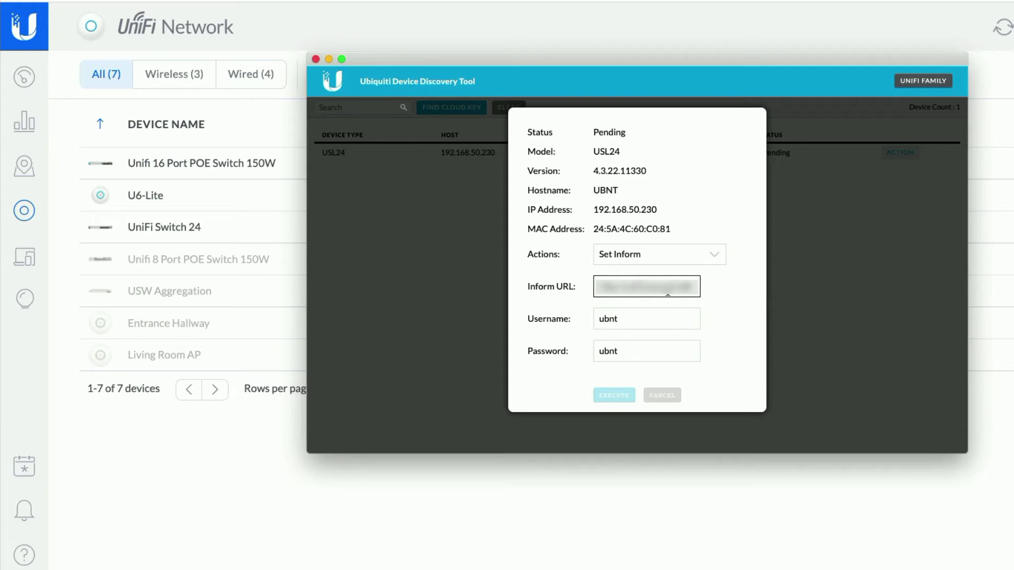
{"action": "left_click", "coordinate": [663, 318]}
{"action": "left_click", "coordinate": [664, 351]}
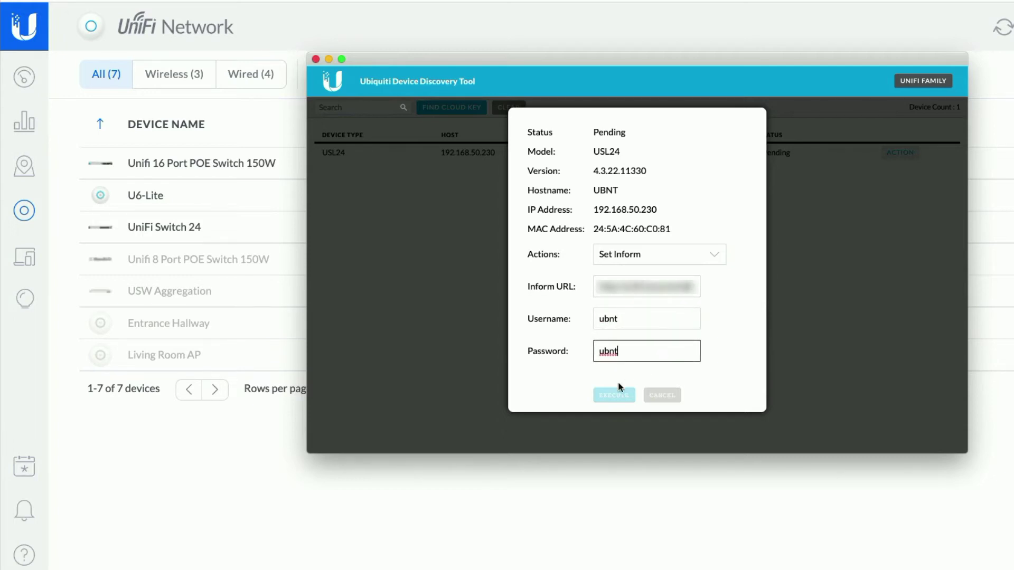
{"action": "left_click", "coordinate": [924, 82]}
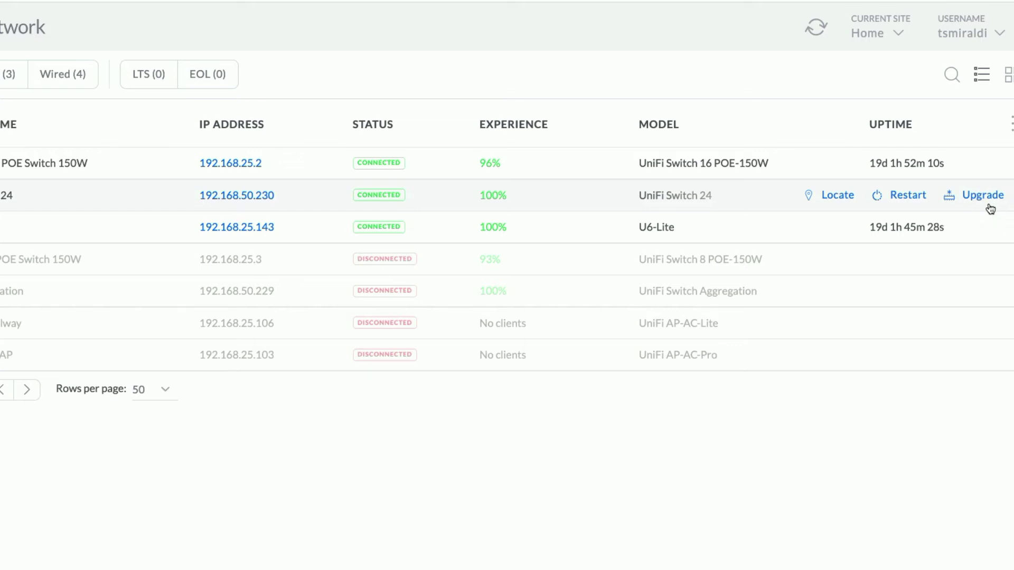
- Choose Upgrade on the UniFi Switch 24 row to request firmware 5.76.7.13442
{"action": "left_click", "coordinate": [988, 206]}
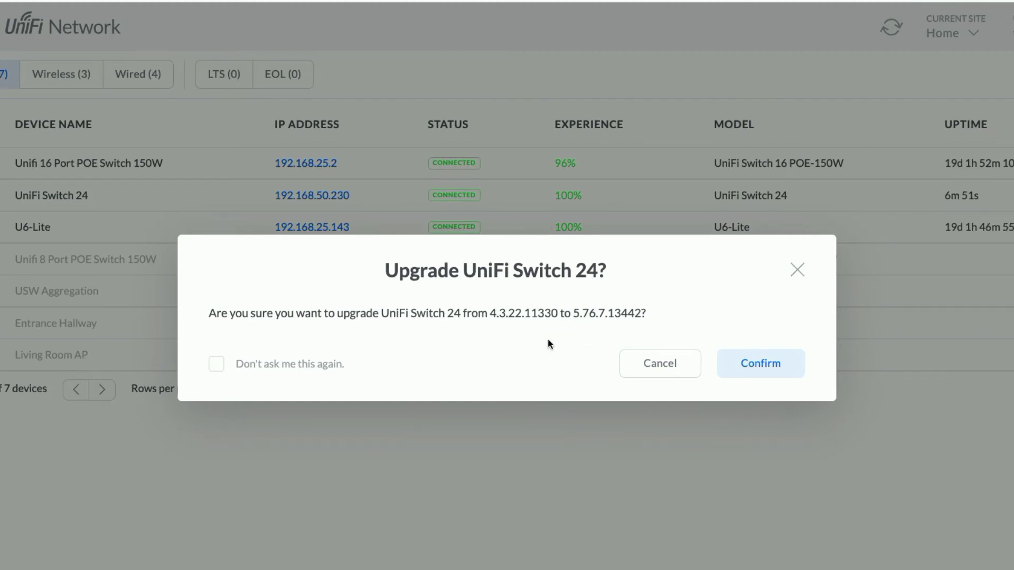
- Confirm upgrading UniFi Switch 24 firmware from 4.3.22.11330 to 5.76.7.13442
{"action": "left_click", "coordinate": [760, 364]}
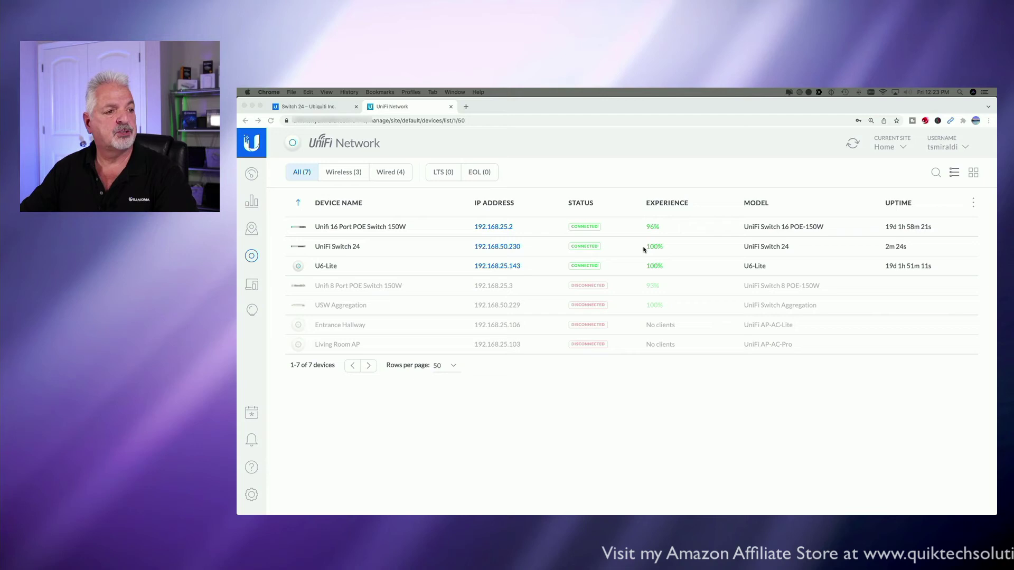
- Focus the Chrome window showing UniFi Switch 24 connected at 192.168.50.230
{"action": "left_click", "coordinate": [619, 248]}
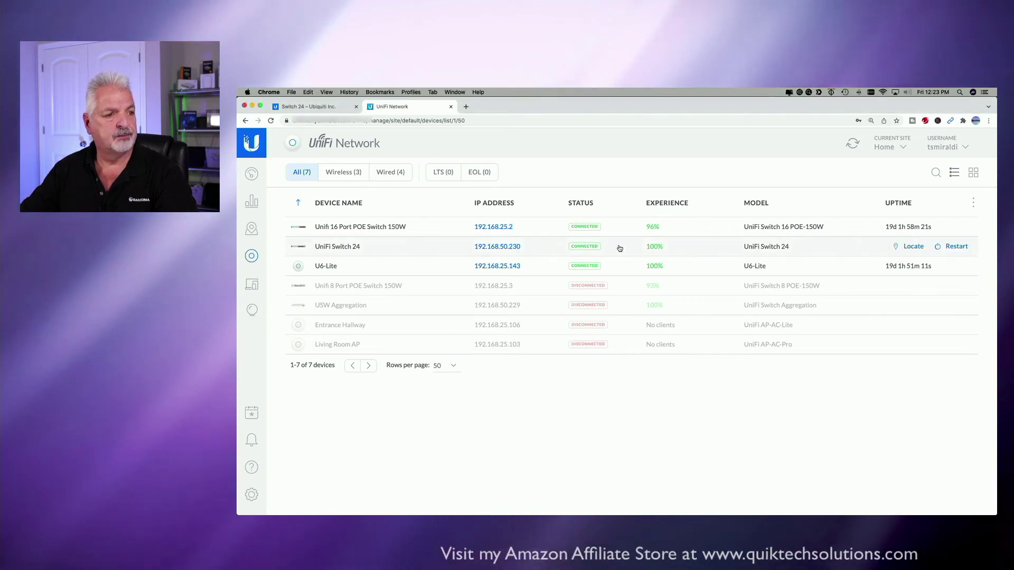
- Open UniFi Switch 24's details panel, scroll through it, and expand then collapse its Uplink section
{"action": "left_click", "coordinate": [620, 248]}
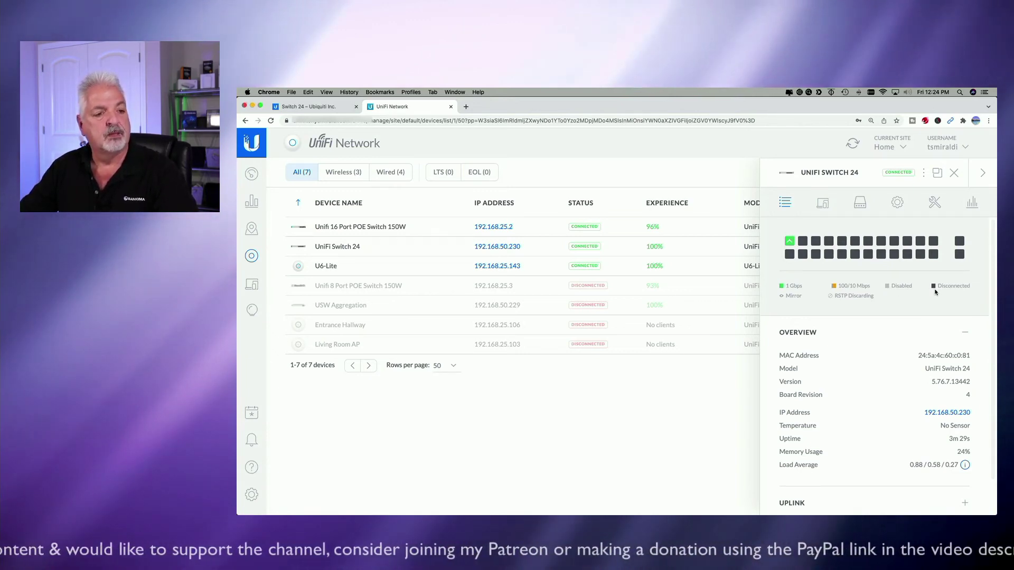
{"action": "scroll", "coordinate": [856, 348], "scroll_direction": "down", "scroll_amount": 3}
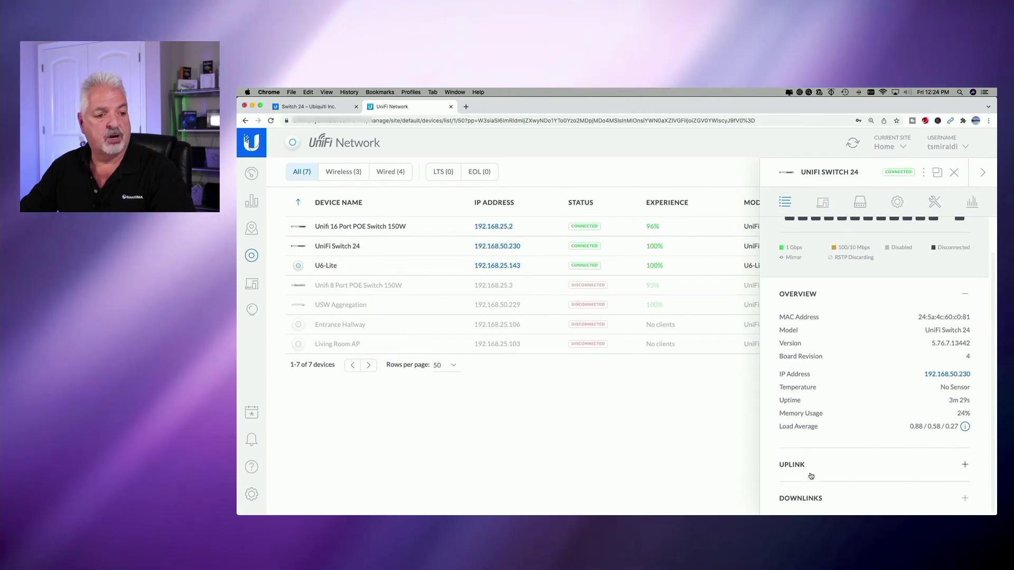
{"action": "left_click", "coordinate": [965, 465]}
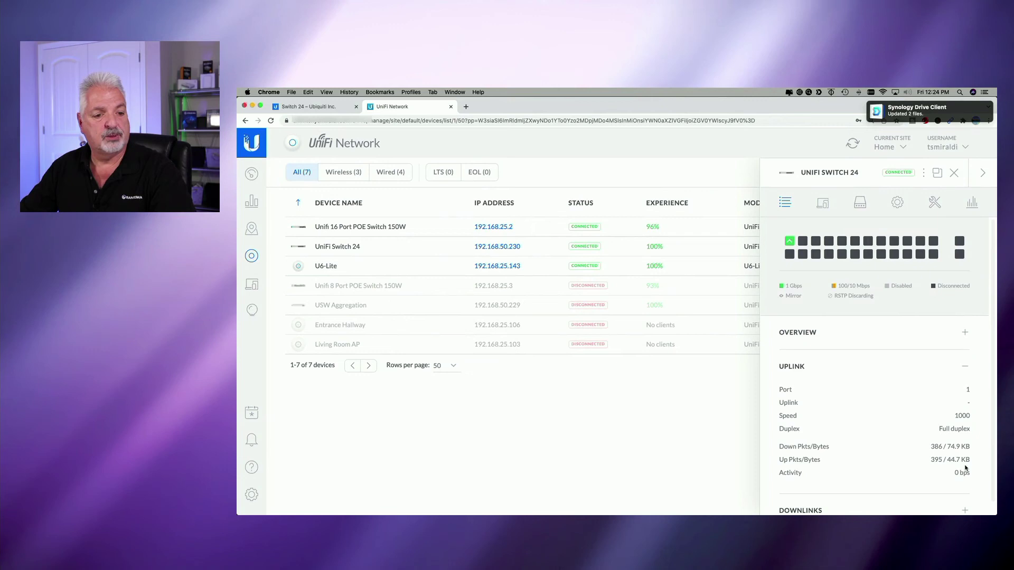
{"action": "scroll", "coordinate": [877, 403], "scroll_direction": "down", "scroll_amount": 1}
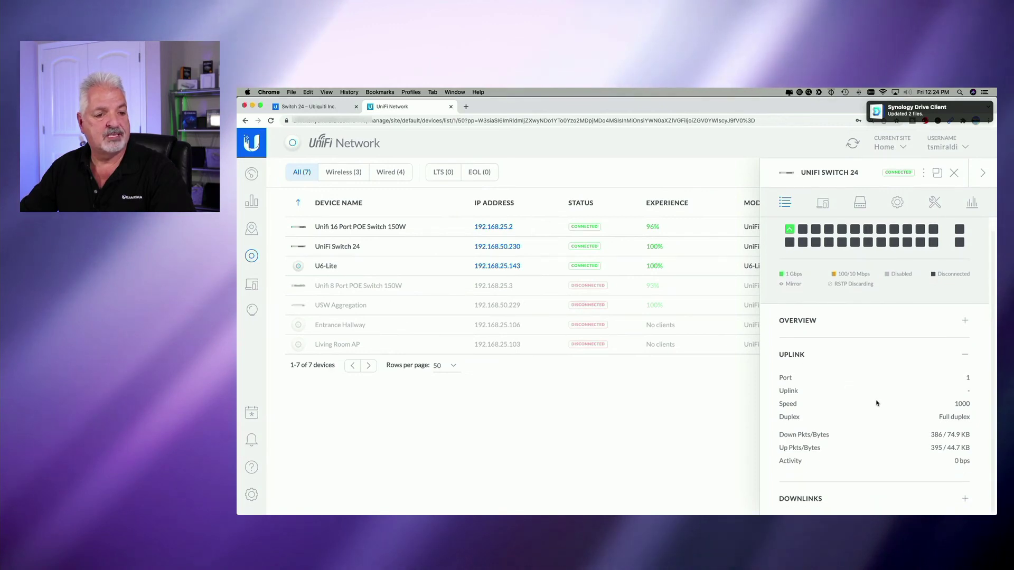
{"action": "left_click", "coordinate": [967, 358]}
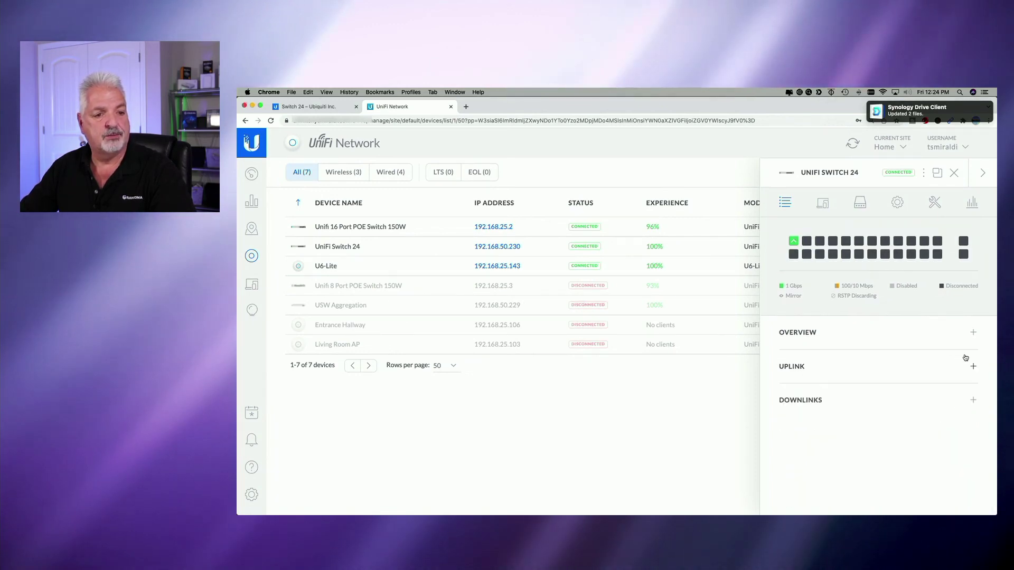
- Review Switch 24's three connected clients, then its port list showing only Port 1 up
{"action": "left_click", "coordinate": [824, 204]}
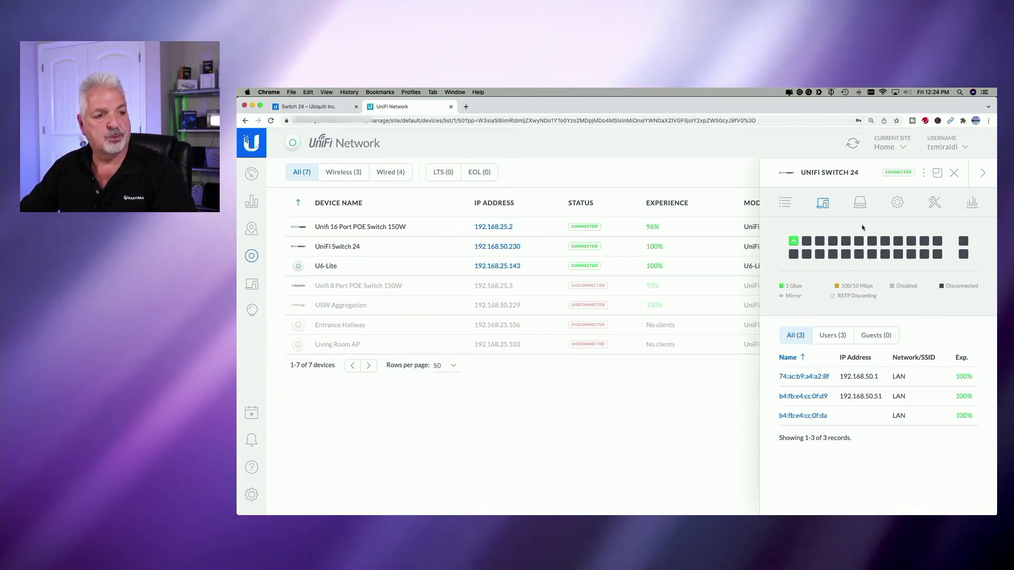
{"action": "left_click", "coordinate": [862, 203]}
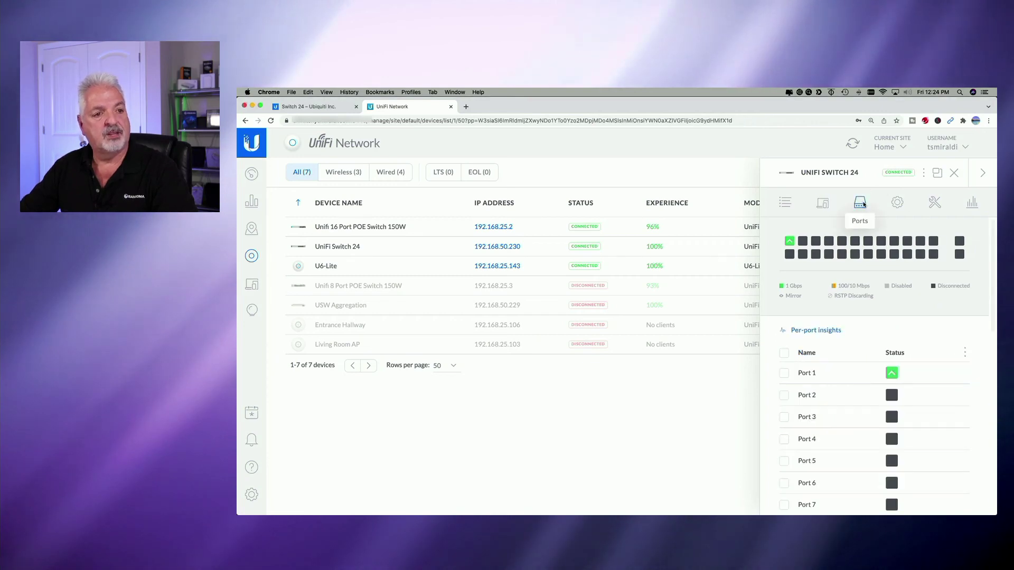
{"action": "scroll", "coordinate": [929, 330], "scroll_direction": "down", "scroll_amount": 5}
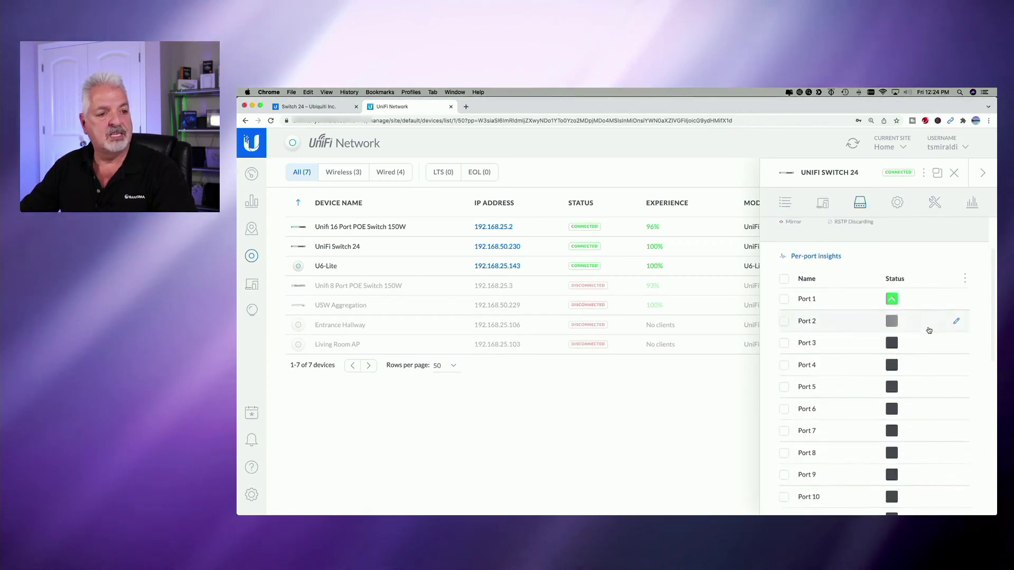
{"action": "scroll", "coordinate": [929, 330], "scroll_direction": "down", "scroll_amount": 6}
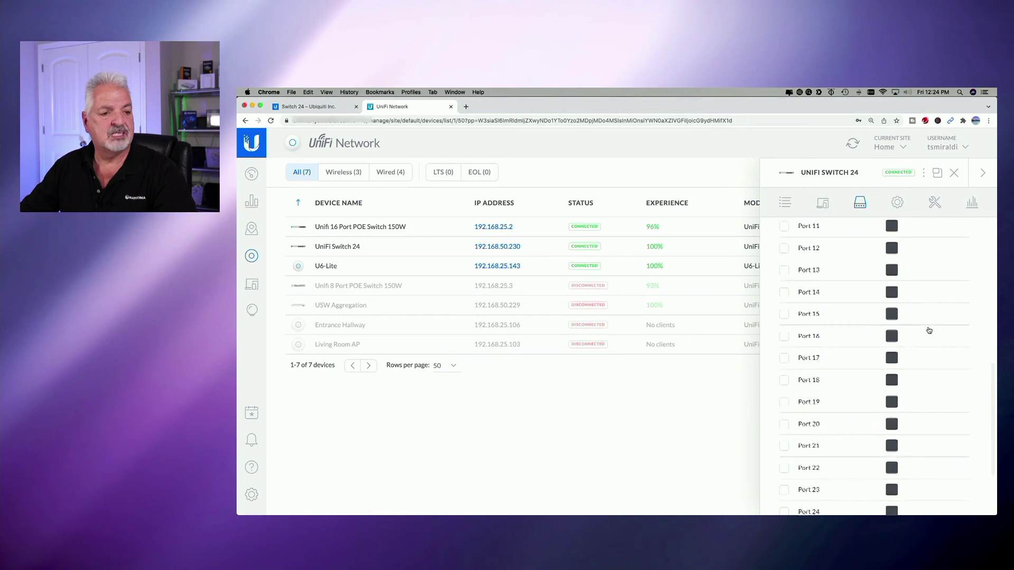
{"action": "scroll", "coordinate": [929, 330], "scroll_direction": "up", "scroll_amount": 11}
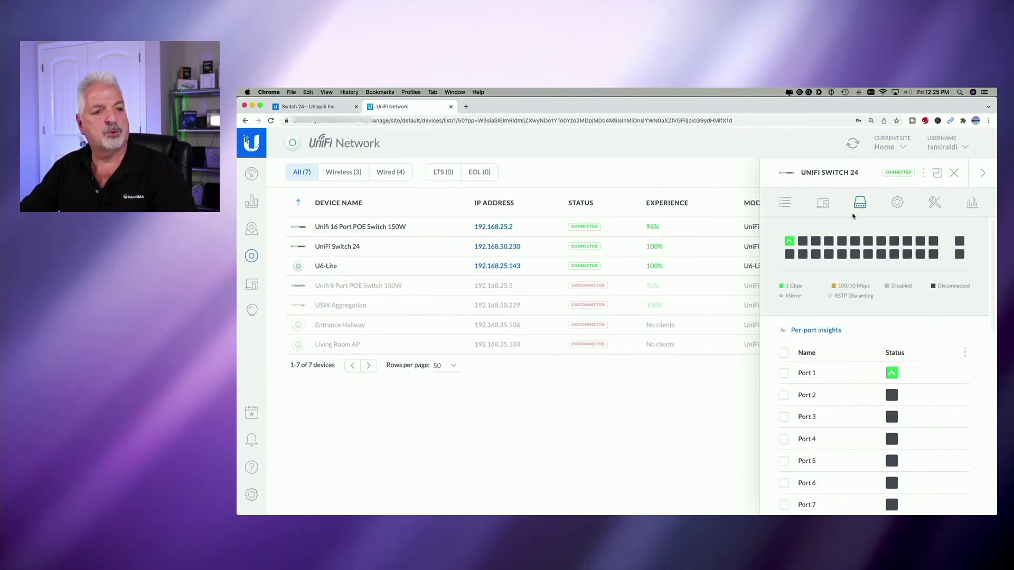
- In Switch 24's Config tab, inspect the Services and Network IP/DHCP settings sections
{"action": "left_click", "coordinate": [897, 203]}
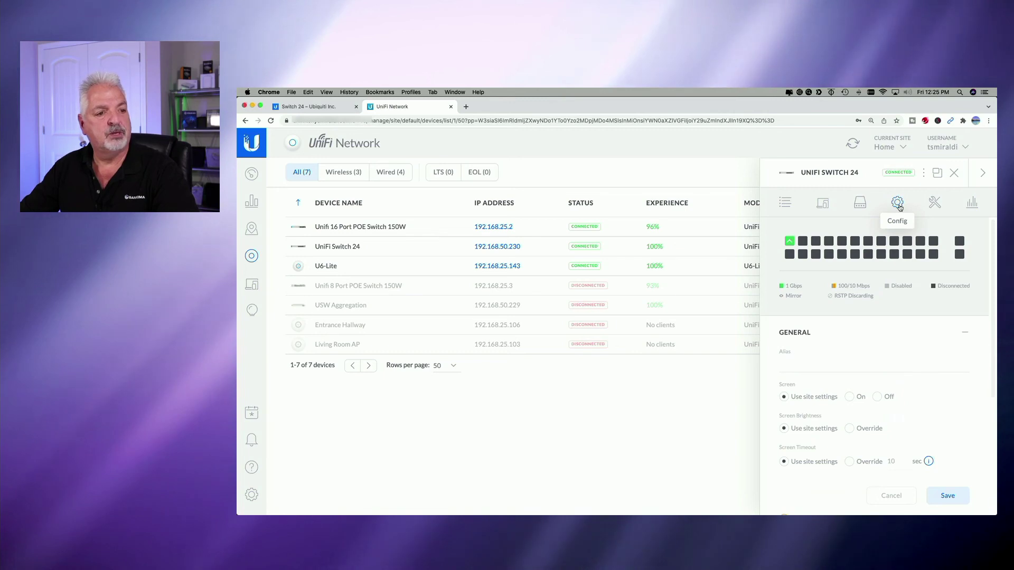
{"action": "scroll", "coordinate": [878, 346], "scroll_direction": "down", "scroll_amount": 2}
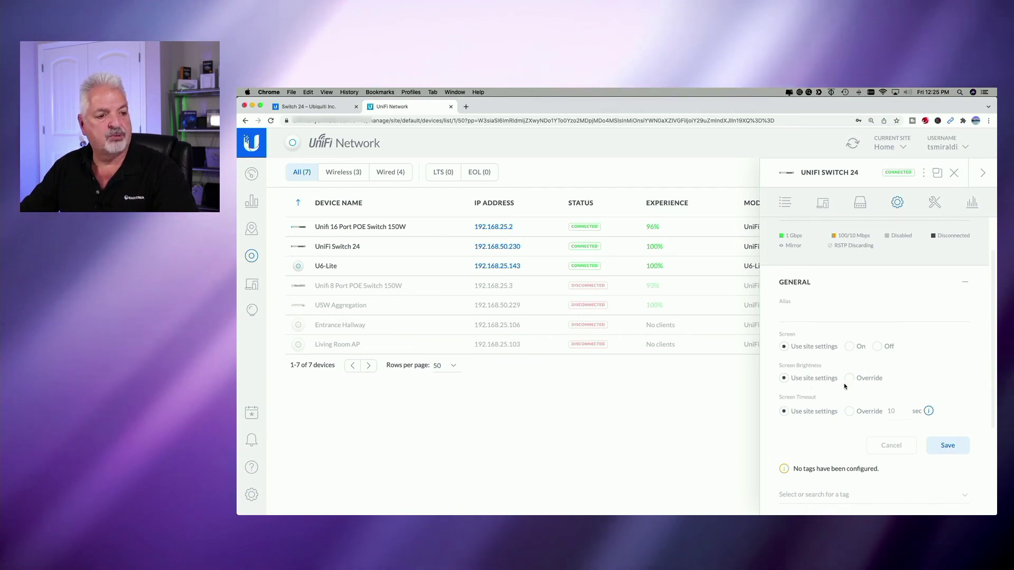
{"action": "scroll", "coordinate": [821, 433], "scroll_direction": "down", "scroll_amount": 5}
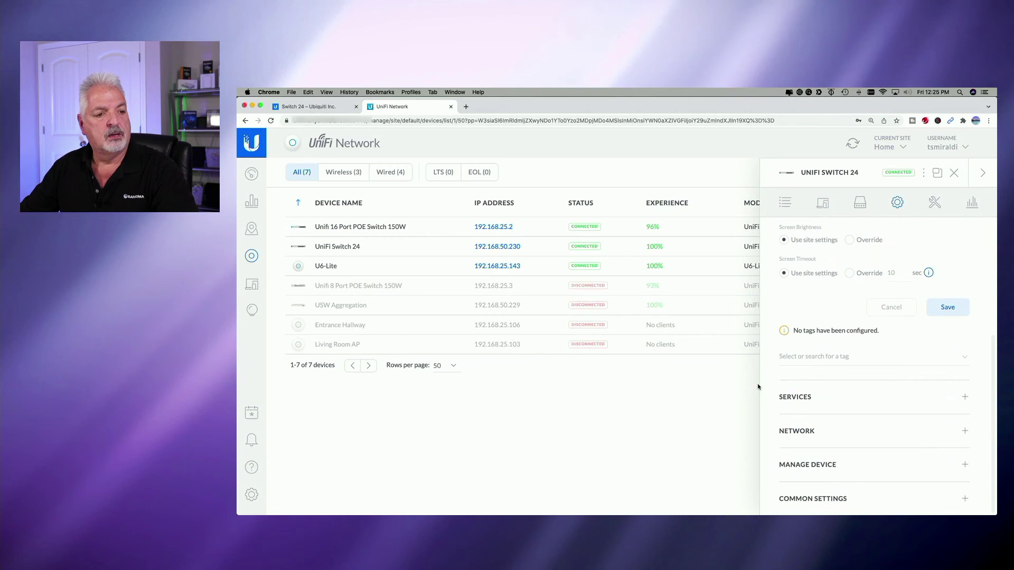
{"action": "left_click", "coordinate": [962, 399]}
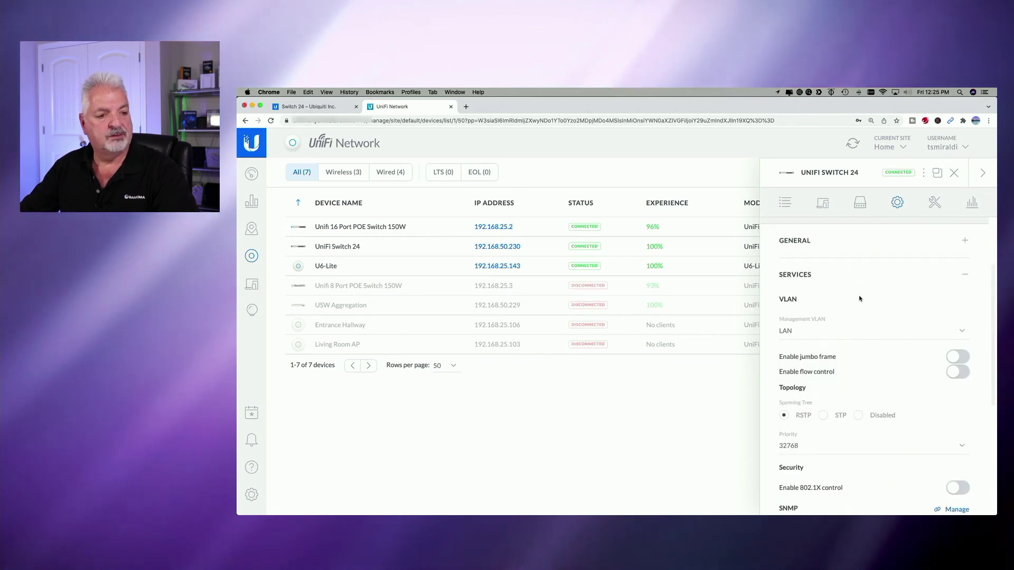
{"action": "left_click", "coordinate": [968, 276]}
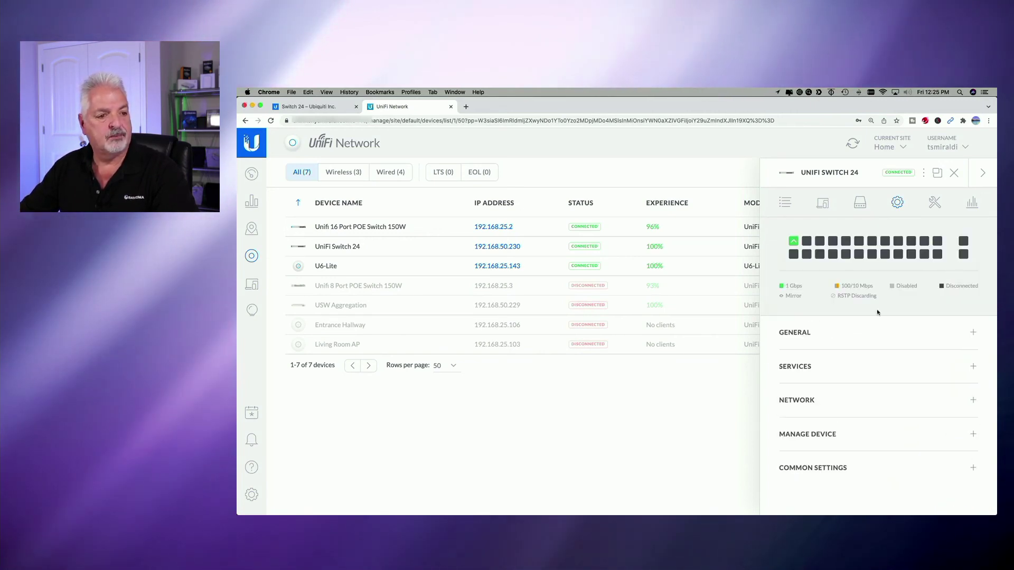
{"action": "left_click", "coordinate": [972, 402]}
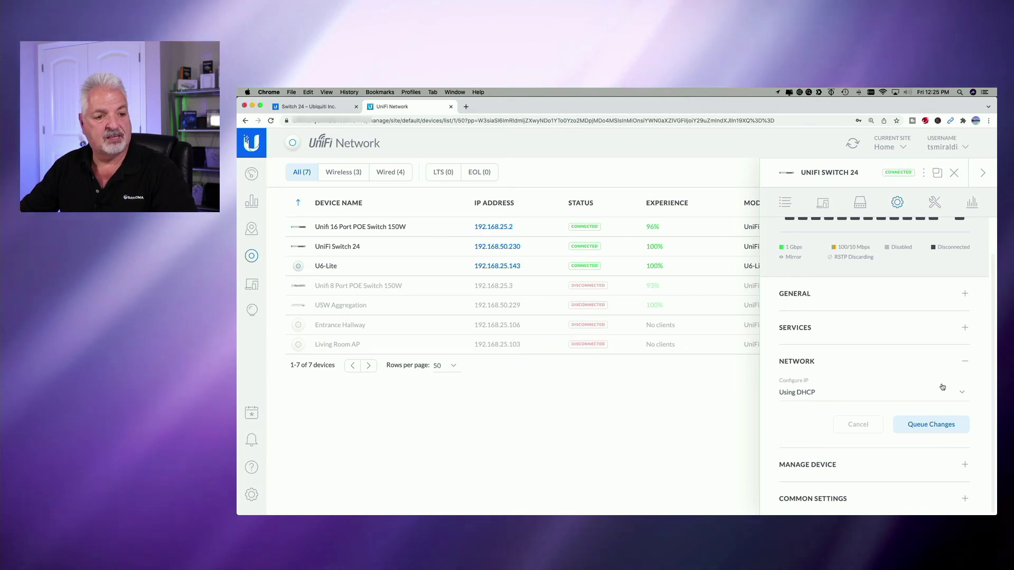
{"action": "left_click", "coordinate": [965, 362]}
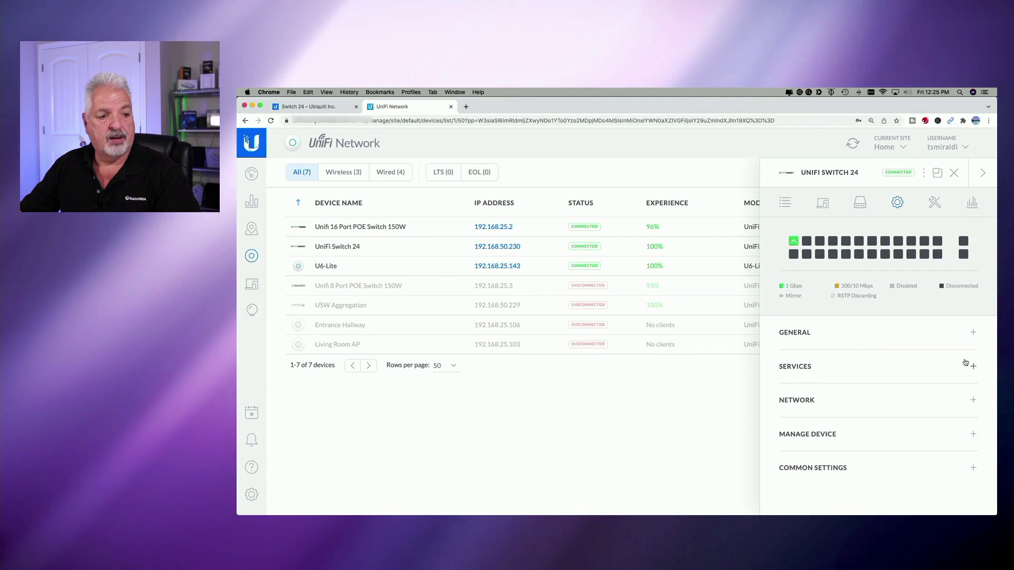